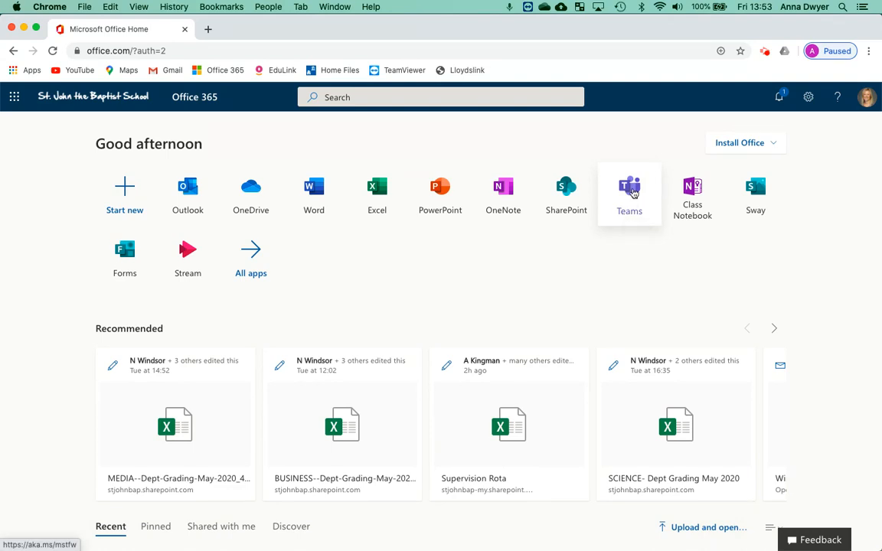
Step: Open the Teams calendar and create a new meeting titled "Maths Feedback"
{"action": "left_click", "coordinate": [631, 192]}
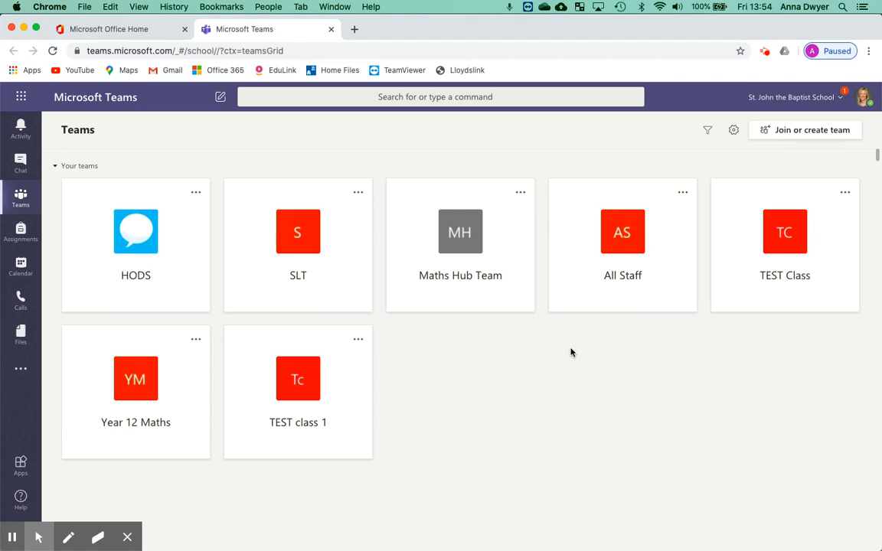
{"action": "left_click", "coordinate": [23, 270]}
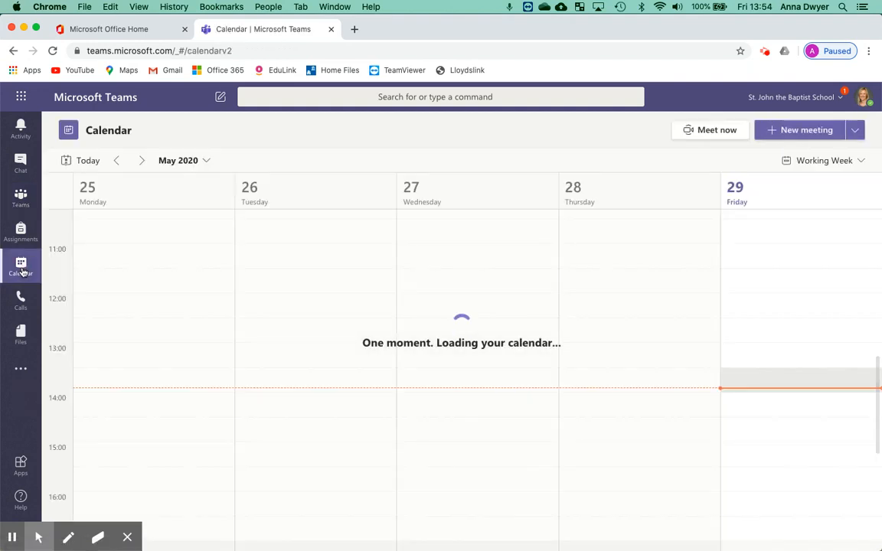
{"action": "left_click", "coordinate": [128, 537]}
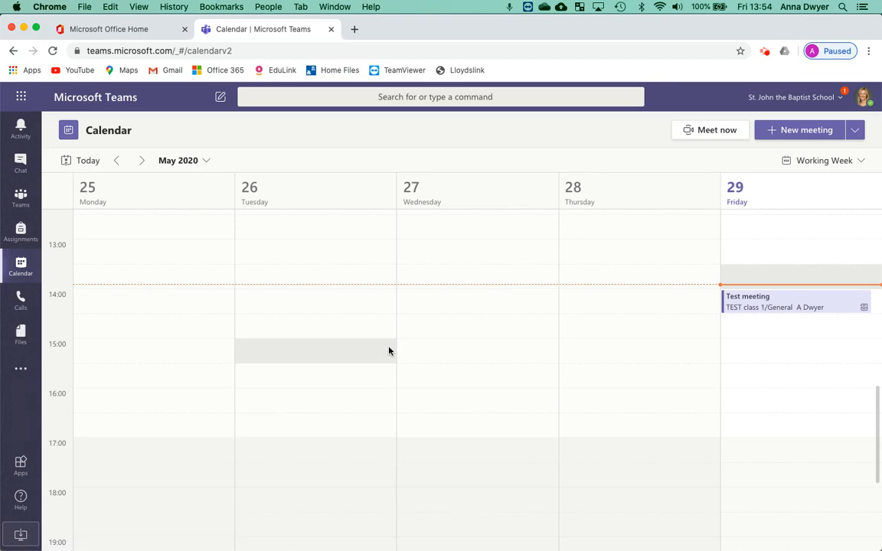
{"action": "left_click", "coordinate": [800, 135]}
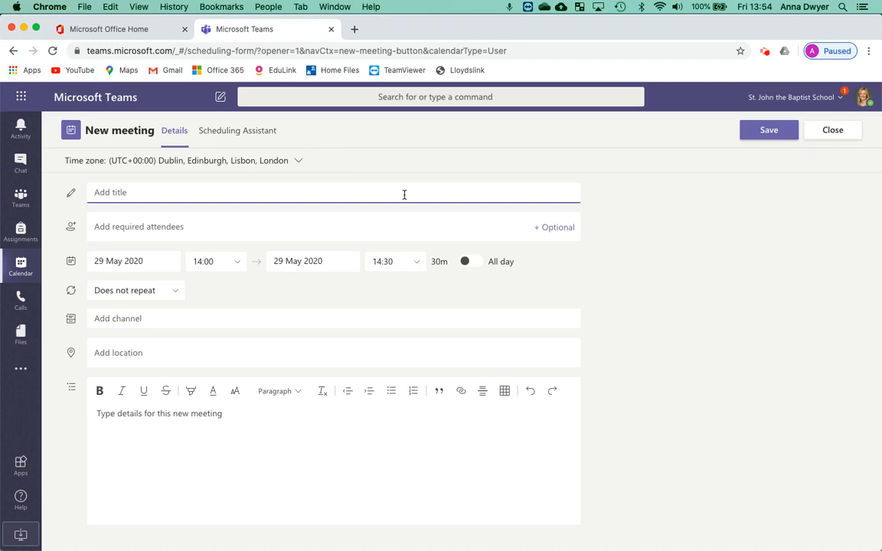
{"action": "type", "text": "Maths Feedback"}
Step: Set the meeting to start at 15:00 on 29 May 2020 and repeat weekly
{"action": "left_click", "coordinate": [236, 264]}
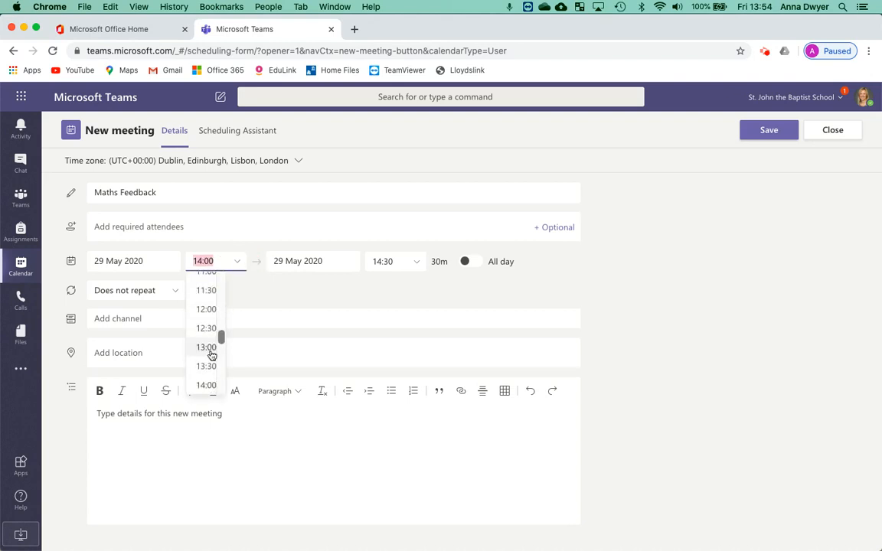
{"action": "scroll", "coordinate": [210, 355], "scroll_direction": "down", "scroll_amount": 1}
{"action": "left_click", "coordinate": [210, 377]}
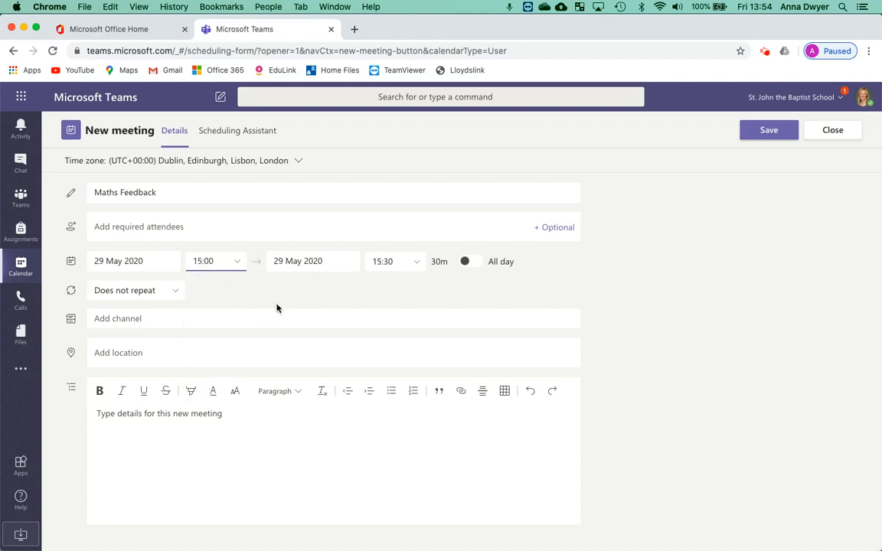
{"action": "left_click", "coordinate": [177, 292]}
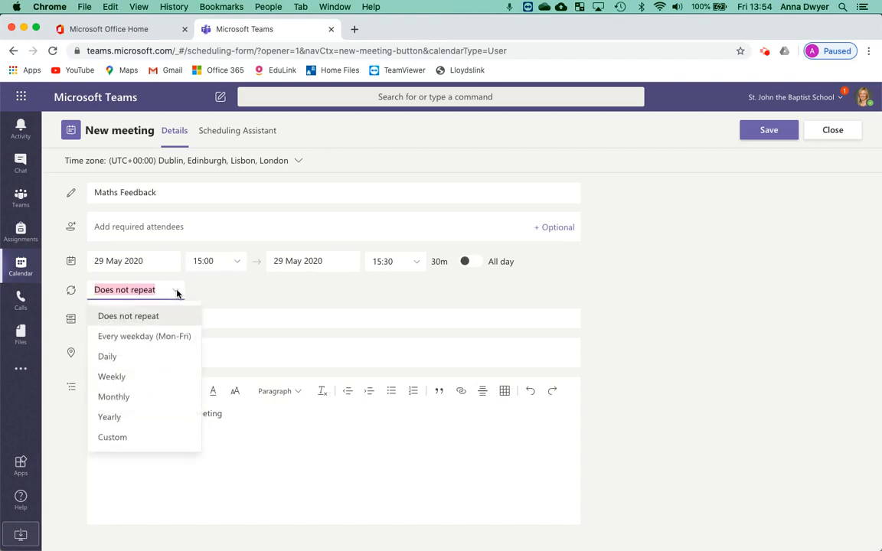
{"action": "left_click", "coordinate": [129, 383]}
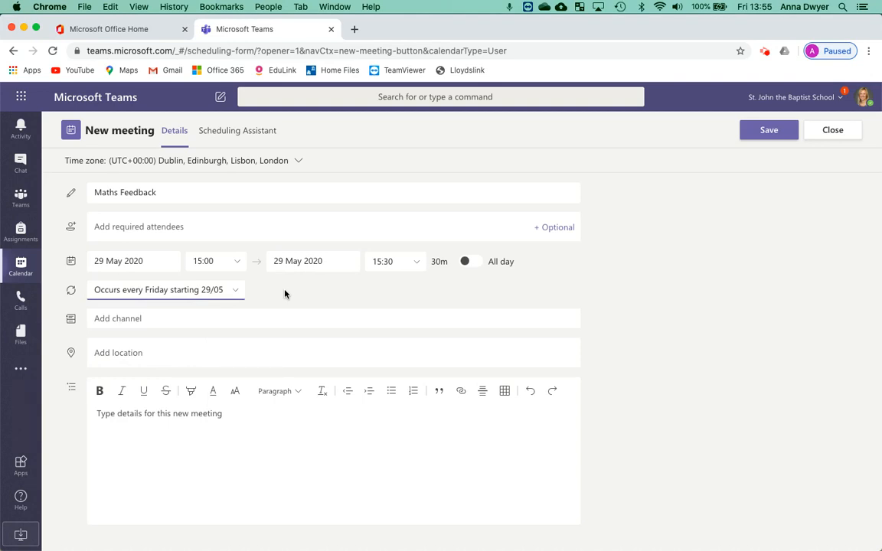
Step: Add the General channel of TEST class 1 to the meeting and send the invitation
{"action": "left_click", "coordinate": [147, 318]}
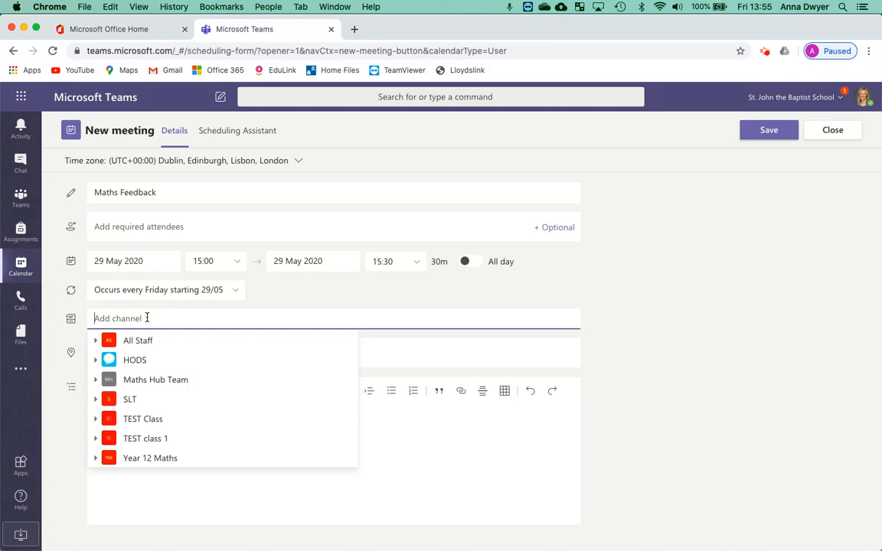
{"action": "left_click", "coordinate": [96, 439]}
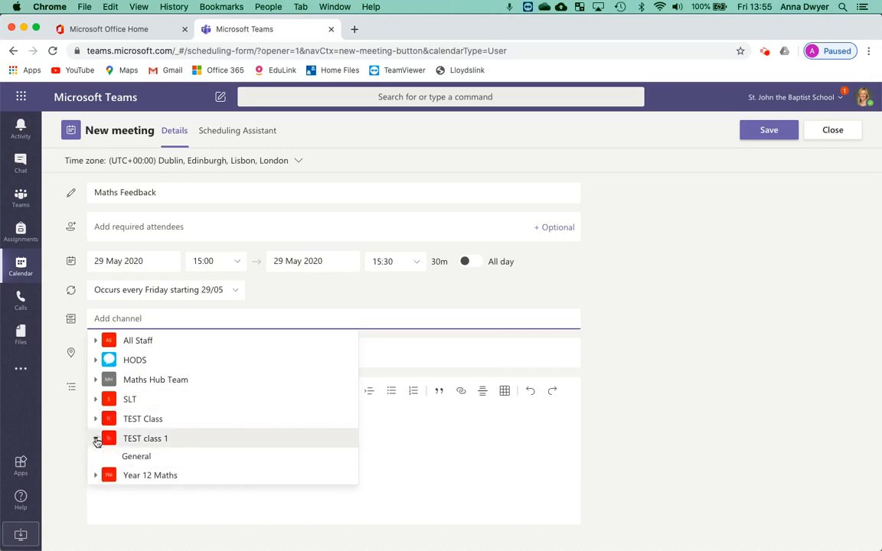
{"action": "left_click", "coordinate": [143, 461]}
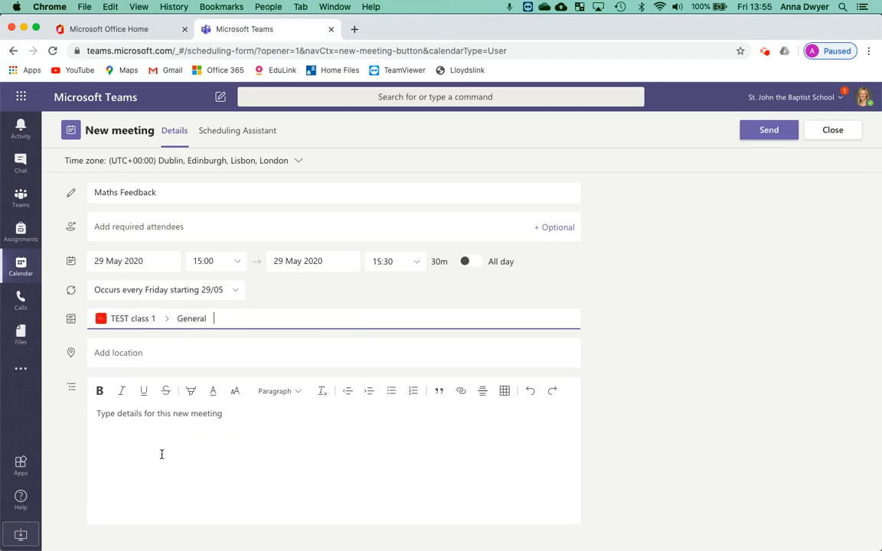
{"action": "left_click", "coordinate": [176, 431]}
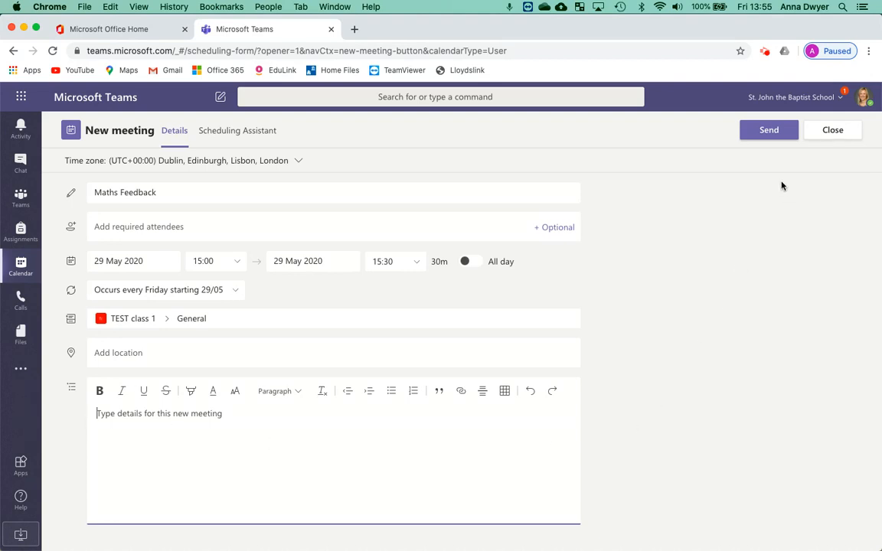
{"action": "left_click", "coordinate": [769, 133]}
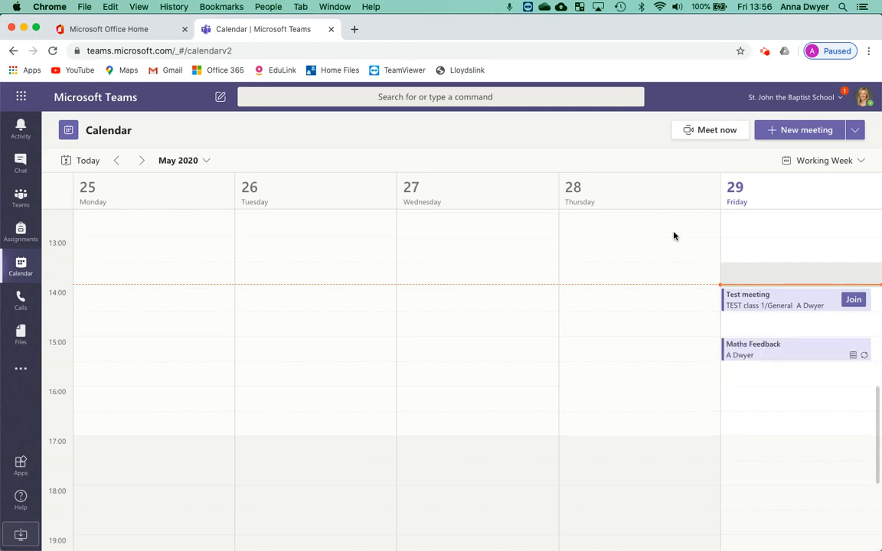
Step: In the Maths Feedback meeting's options, set who can present to "Only me" and save
{"action": "double_click", "coordinate": [794, 354]}
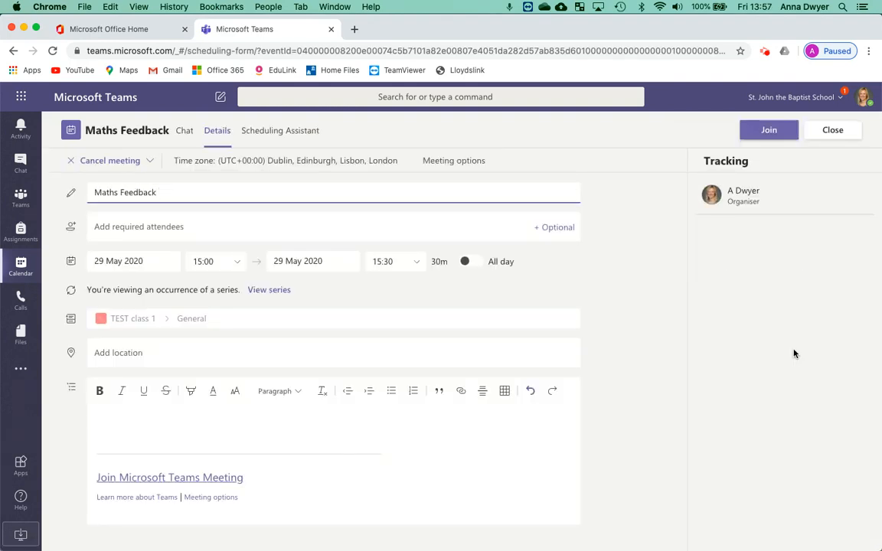
{"action": "left_click", "coordinate": [446, 165]}
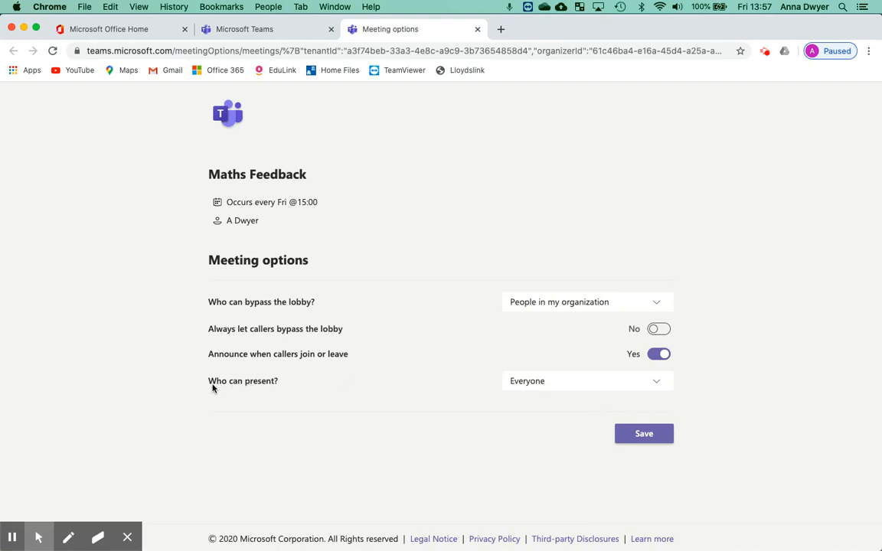
{"action": "left_click", "coordinate": [585, 384]}
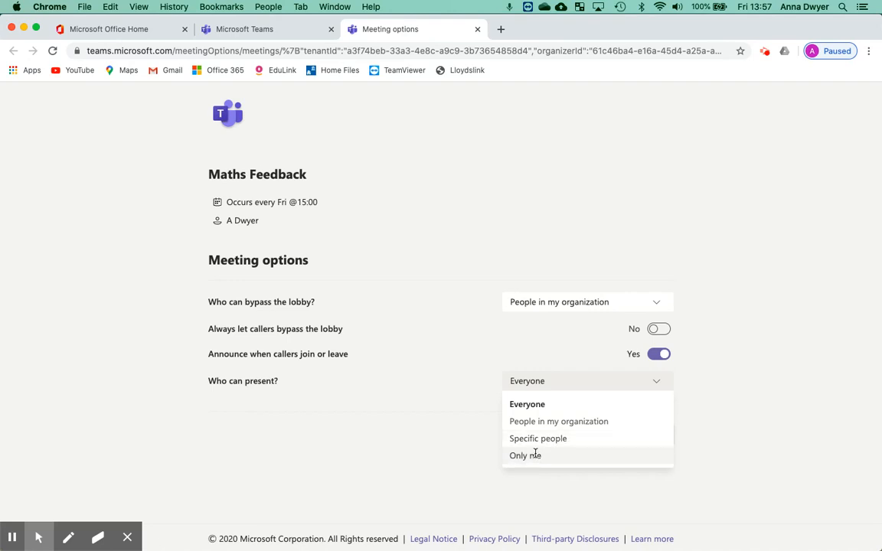
{"action": "left_click", "coordinate": [533, 454]}
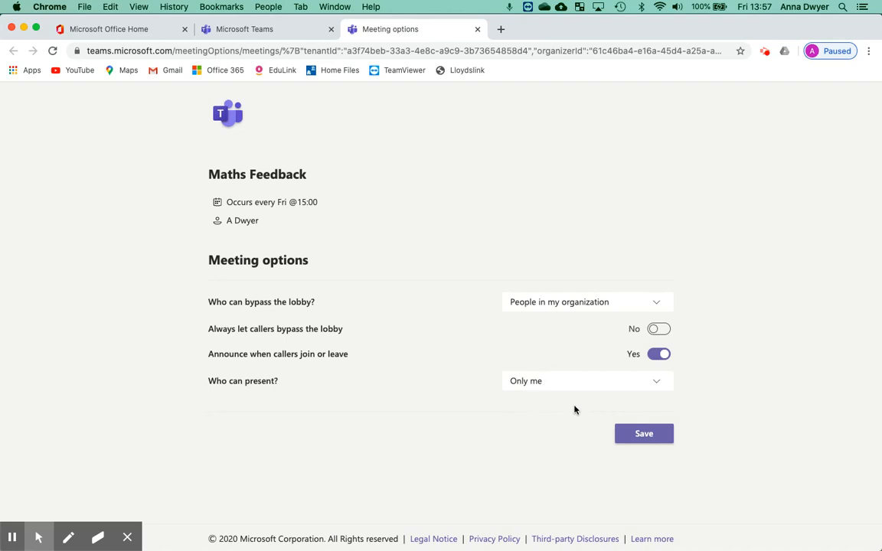
{"action": "left_click", "coordinate": [644, 437]}
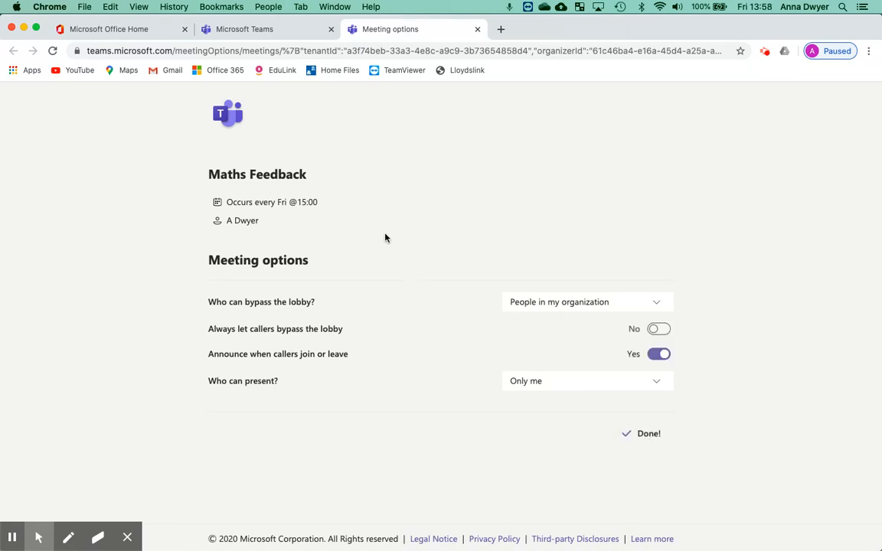
Step: Return to the Maths Feedback meeting details and copy the address of the Join Microsoft Teams Meeting link
{"action": "left_click", "coordinate": [285, 33]}
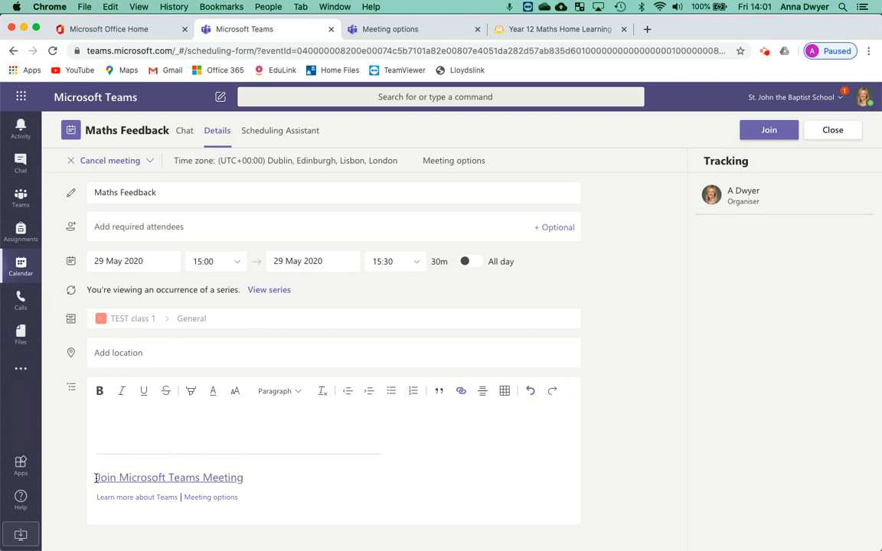
{"action": "right_click", "coordinate": [224, 480]}
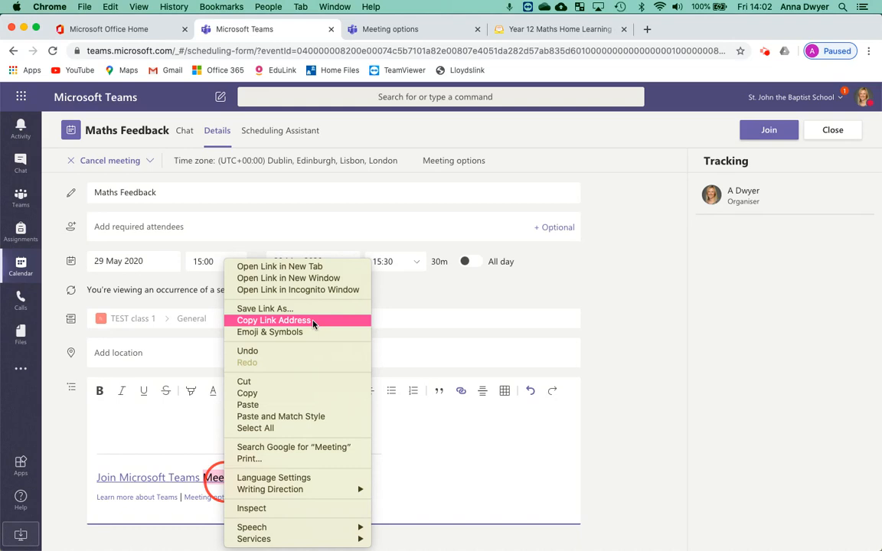
{"action": "left_click", "coordinate": [312, 320]}
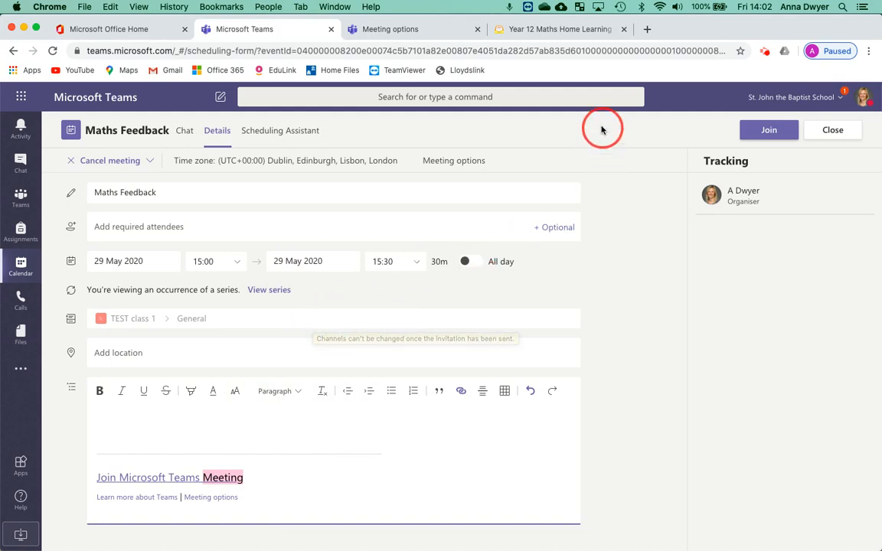
Step: Switch to Showbie and open Shared Items of the "8. Week beginning 01/06" assignment in the 2020 Home Learning folder
{"action": "left_click", "coordinate": [564, 30]}
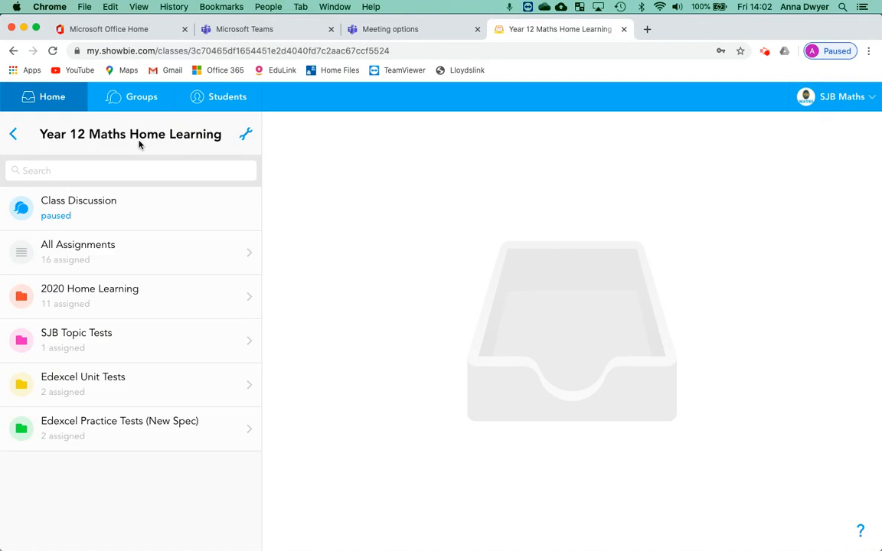
{"action": "left_click", "coordinate": [138, 292]}
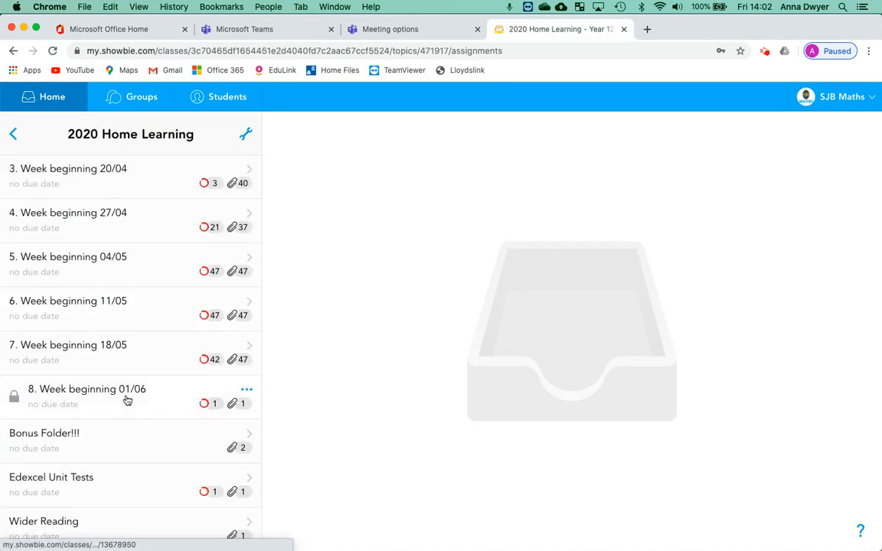
{"action": "left_click", "coordinate": [127, 395]}
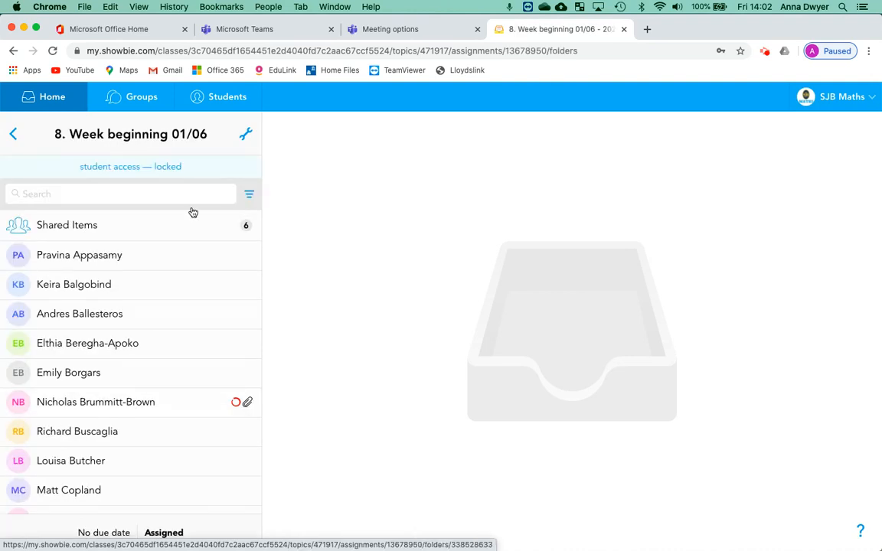
{"action": "left_click", "coordinate": [73, 225]}
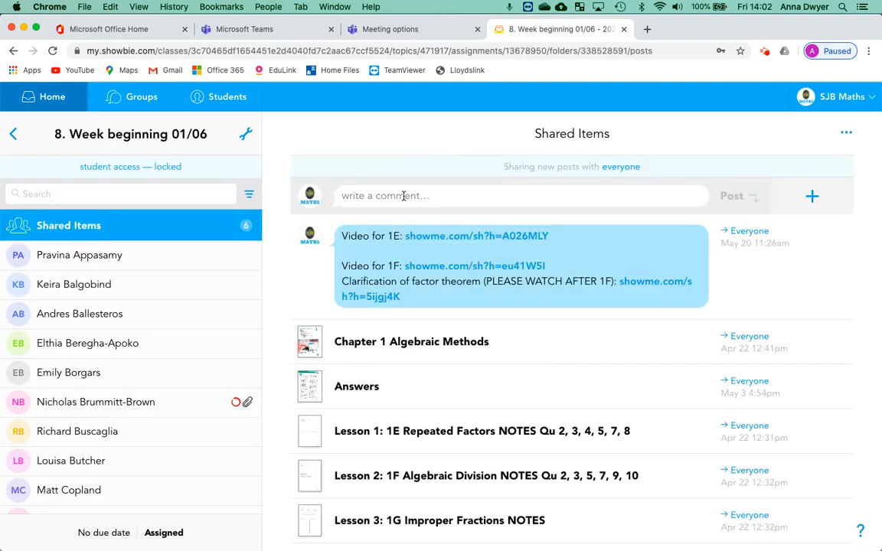
Step: Post the comment "Link to the meeting Fri 29 June 3pm" with the copied meeting link on a new line below
{"action": "type", "text": "Link "}
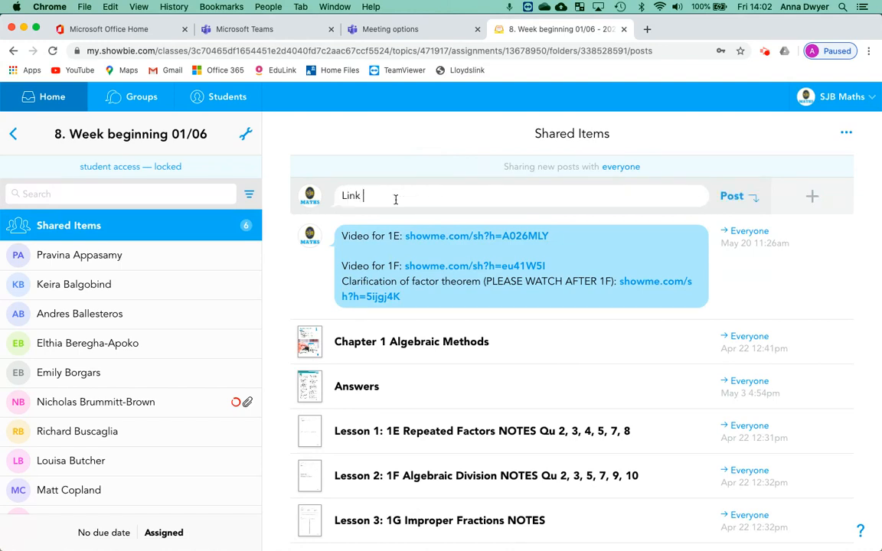
{"action": "type", "text": "to the meeting"}
{"action": "type", "text": "F"}
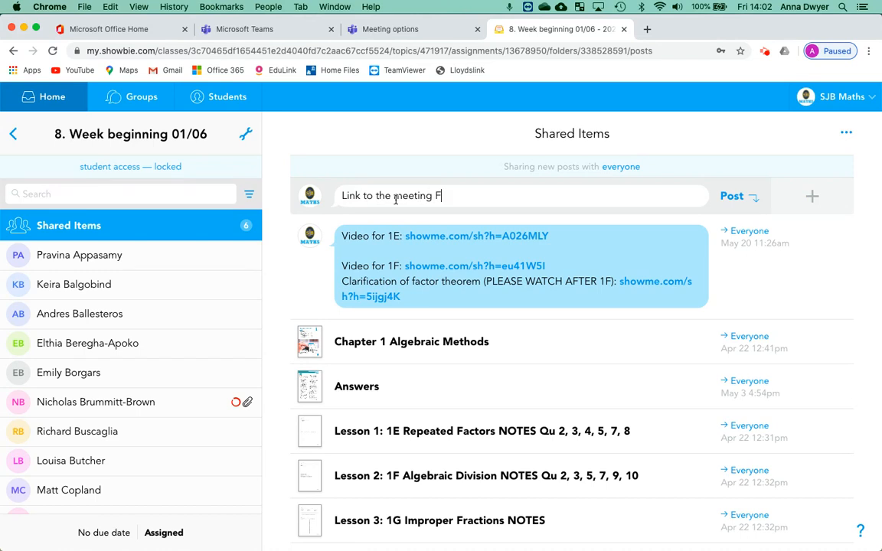
{"action": "type", "text": "ri 29 June 3pm"}
{"action": "key", "text": "Return"}
{"action": "key", "text": "super+v"}
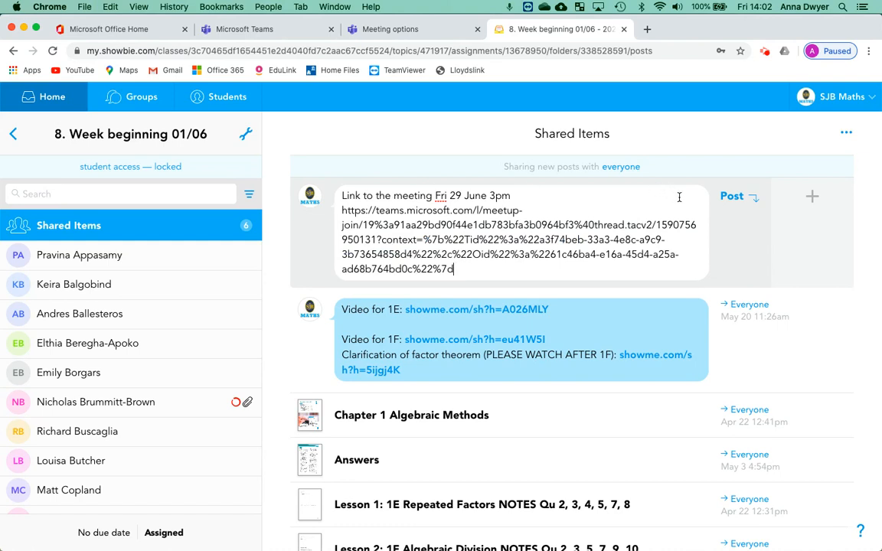
{"action": "left_click", "coordinate": [732, 197]}
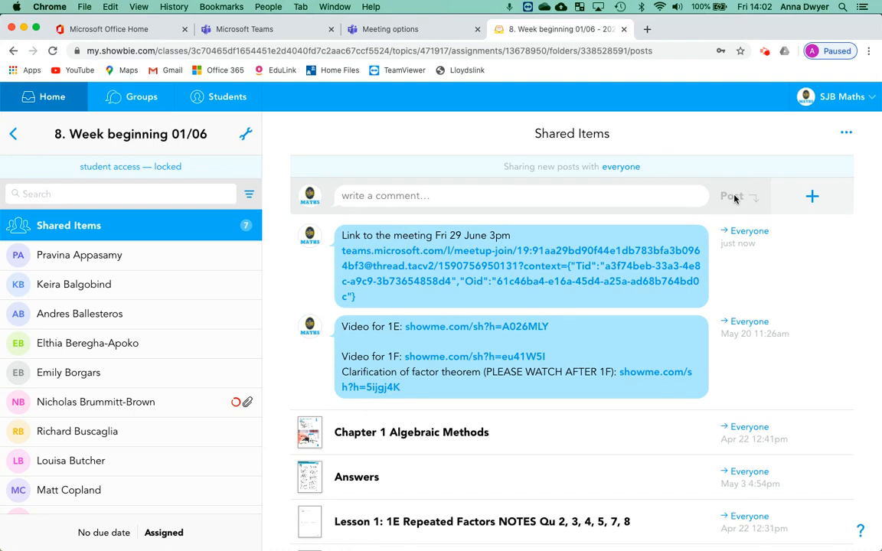
Step: Test the posted meeting link in the web version up to the pre-join screen, and close that page and the meeting details
{"action": "left_click", "coordinate": [499, 250]}
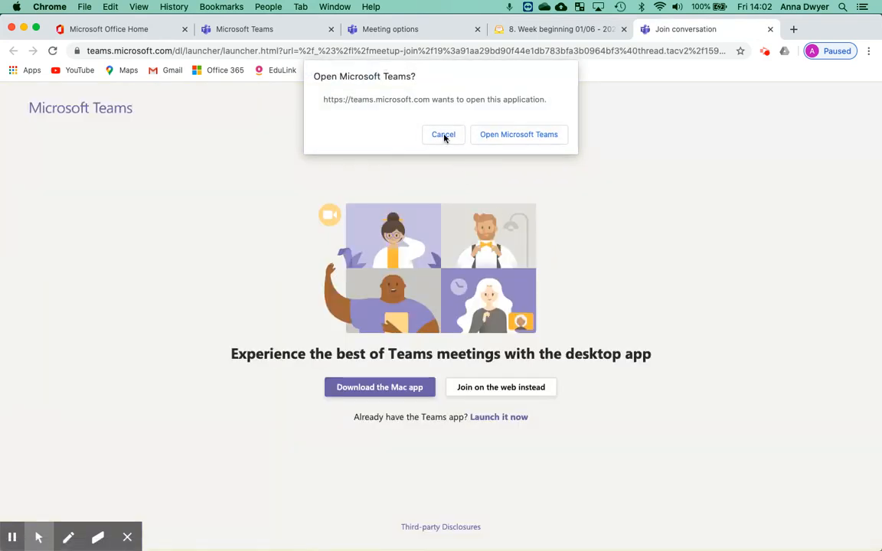
{"action": "left_click", "coordinate": [444, 135]}
{"action": "left_click", "coordinate": [505, 391]}
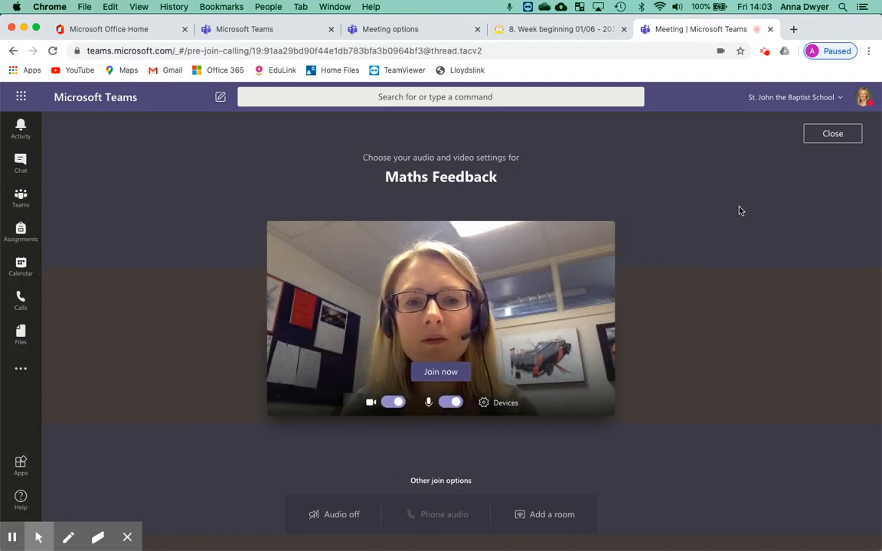
{"action": "left_click", "coordinate": [770, 29]}
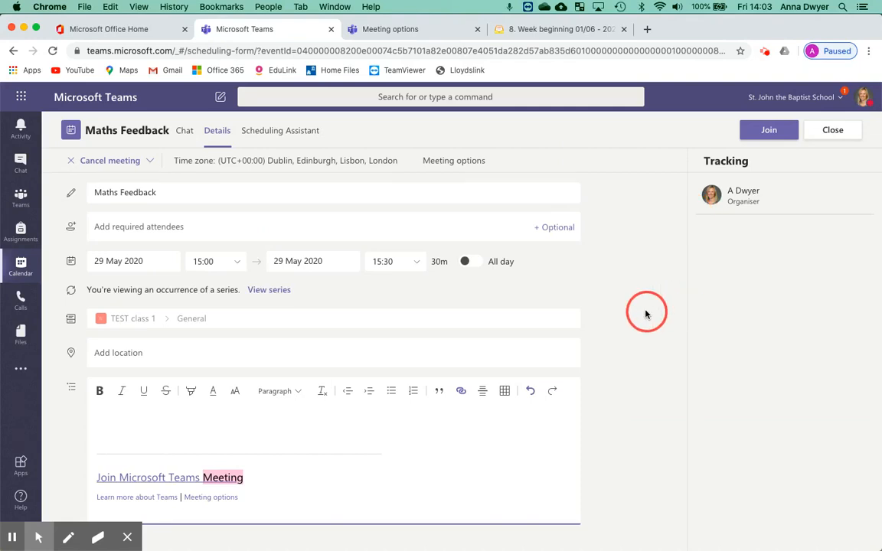
{"action": "left_click", "coordinate": [834, 132]}
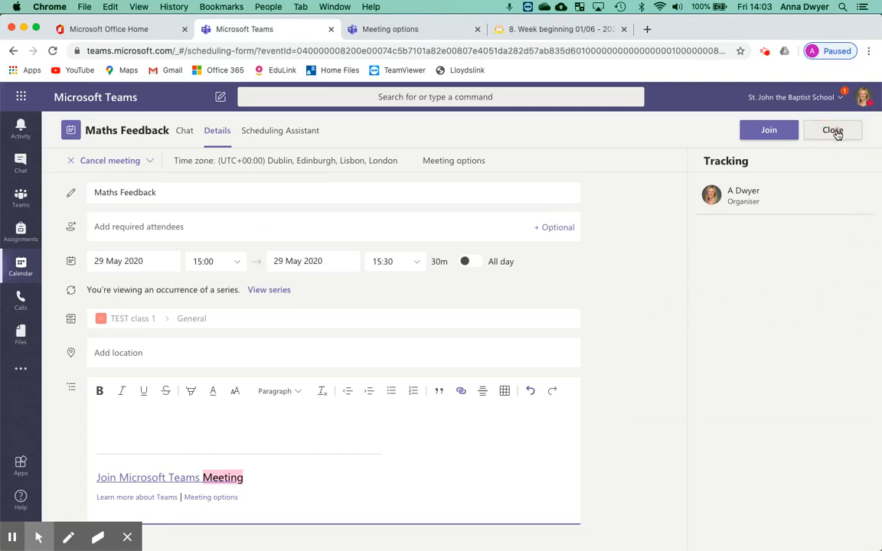